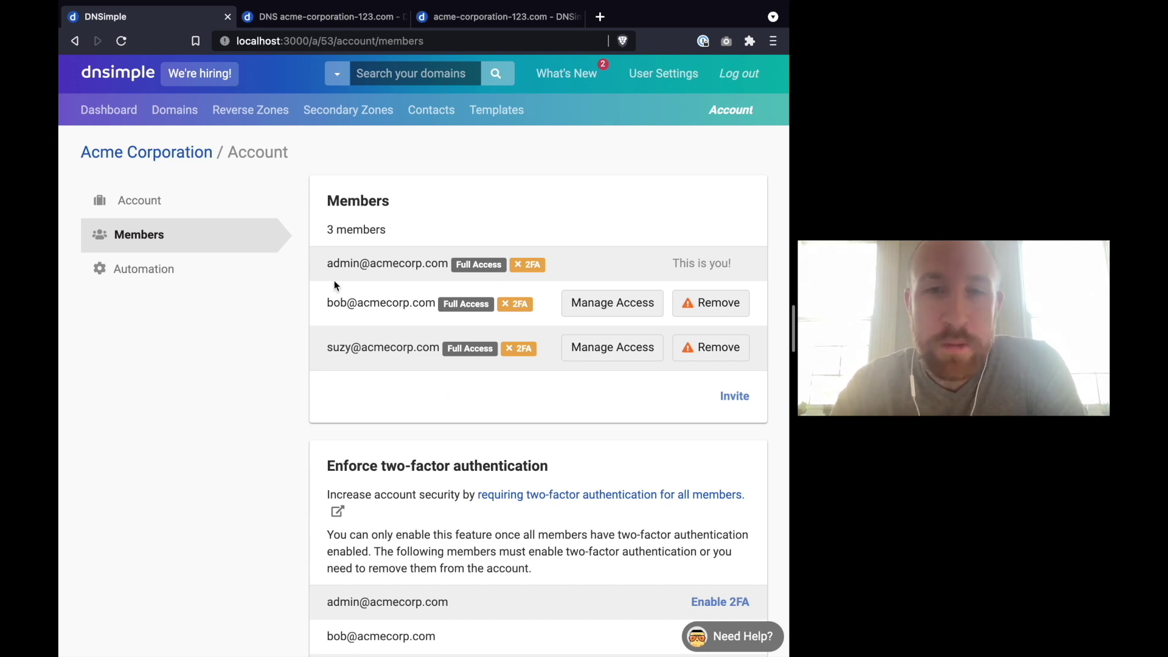
Open the second member's access settings and switch them to limited per-domain access.
click(604, 305)
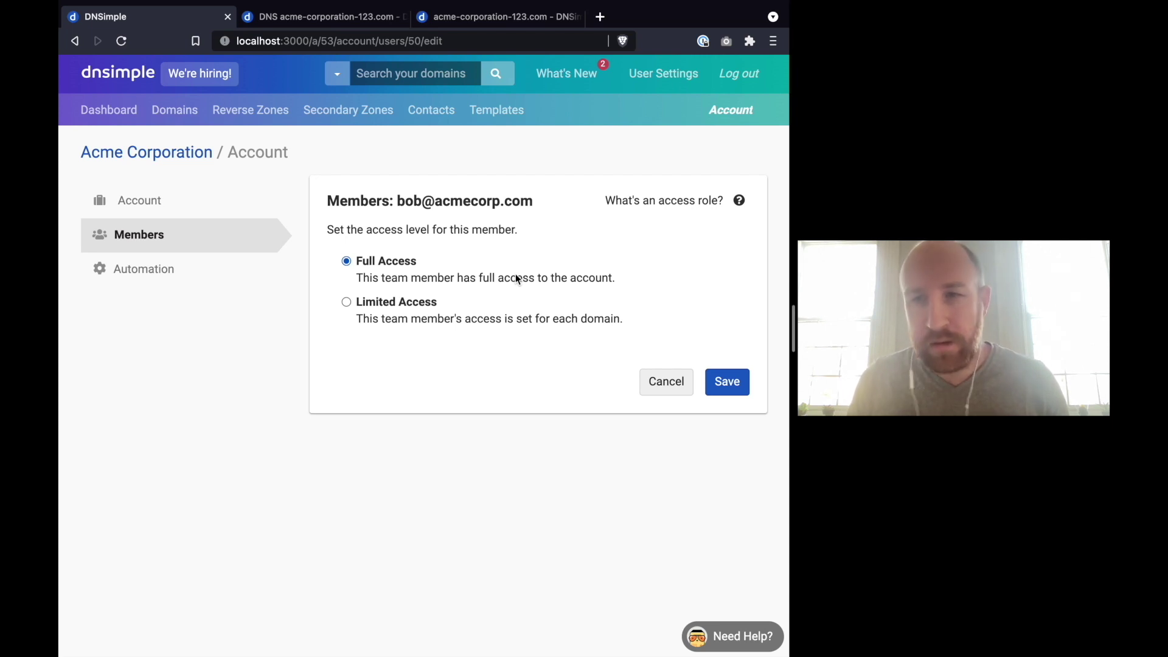
click(418, 300)
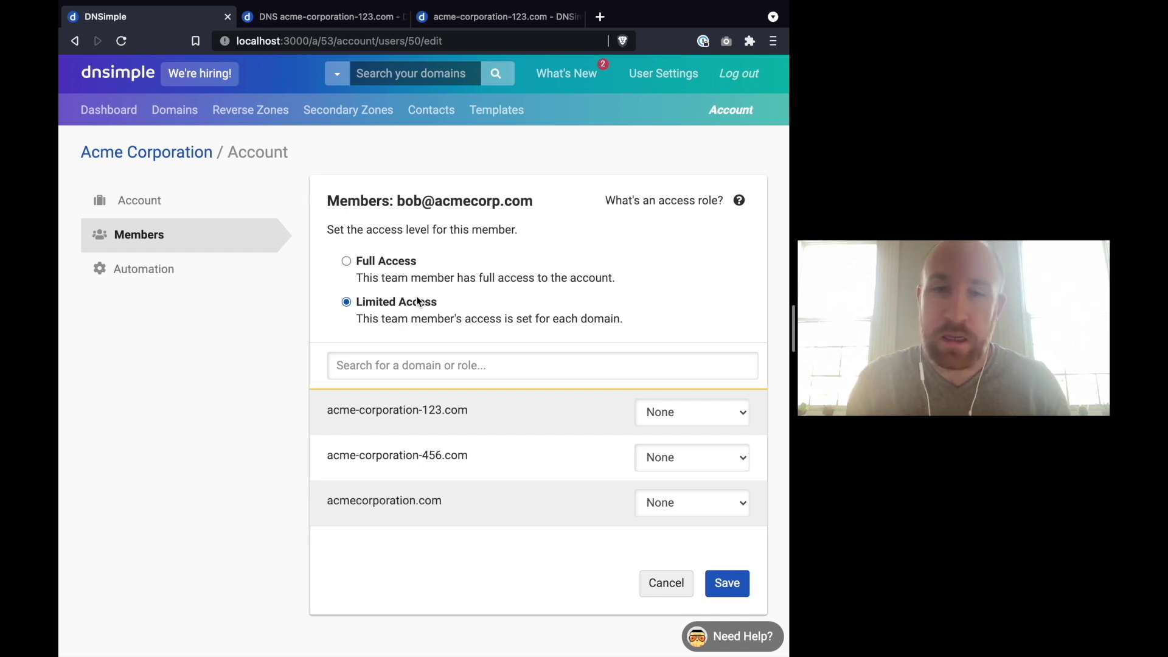
Make the second member Zone Operator on acme-corporation-123.com and save the role.
click(665, 404)
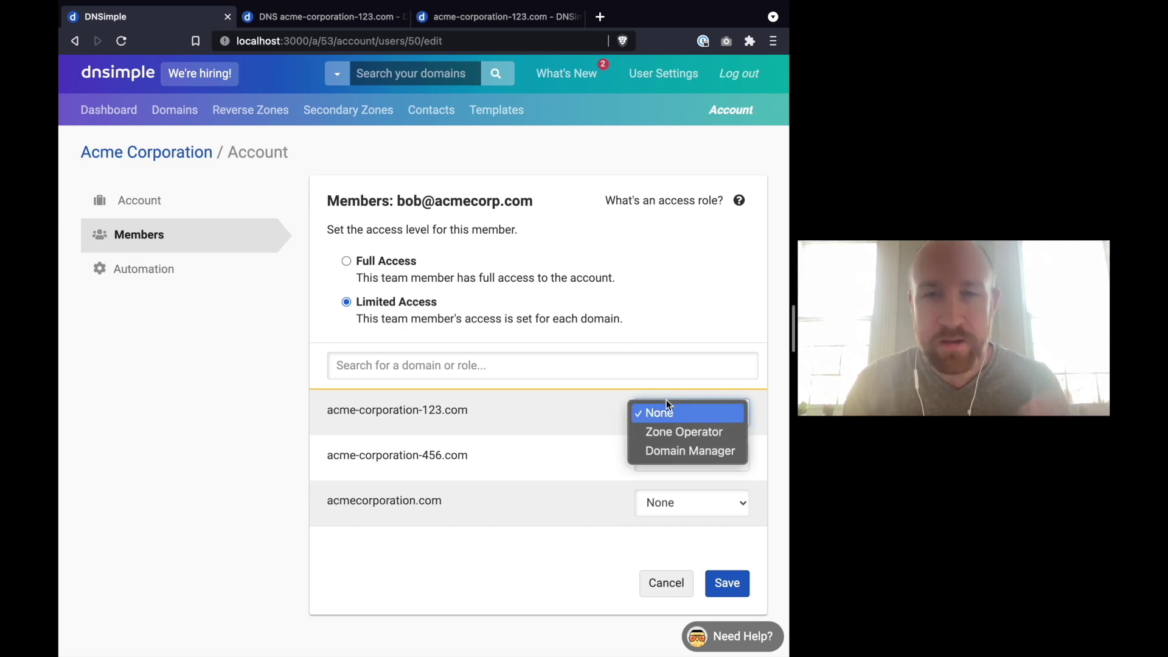
click(692, 432)
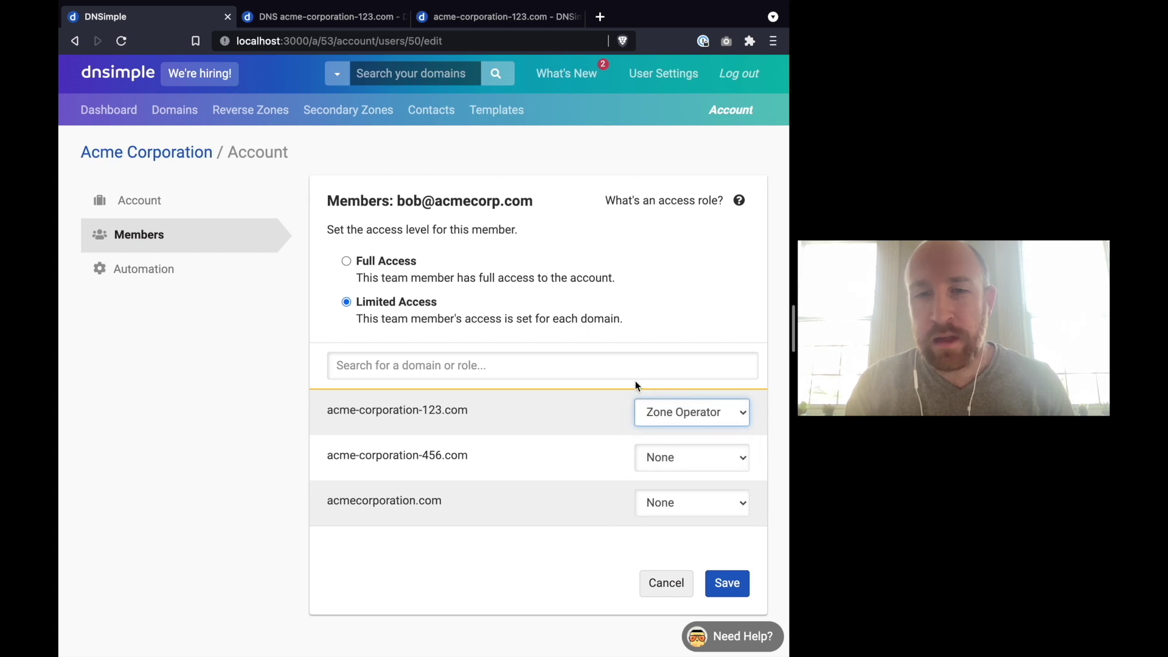
click(739, 583)
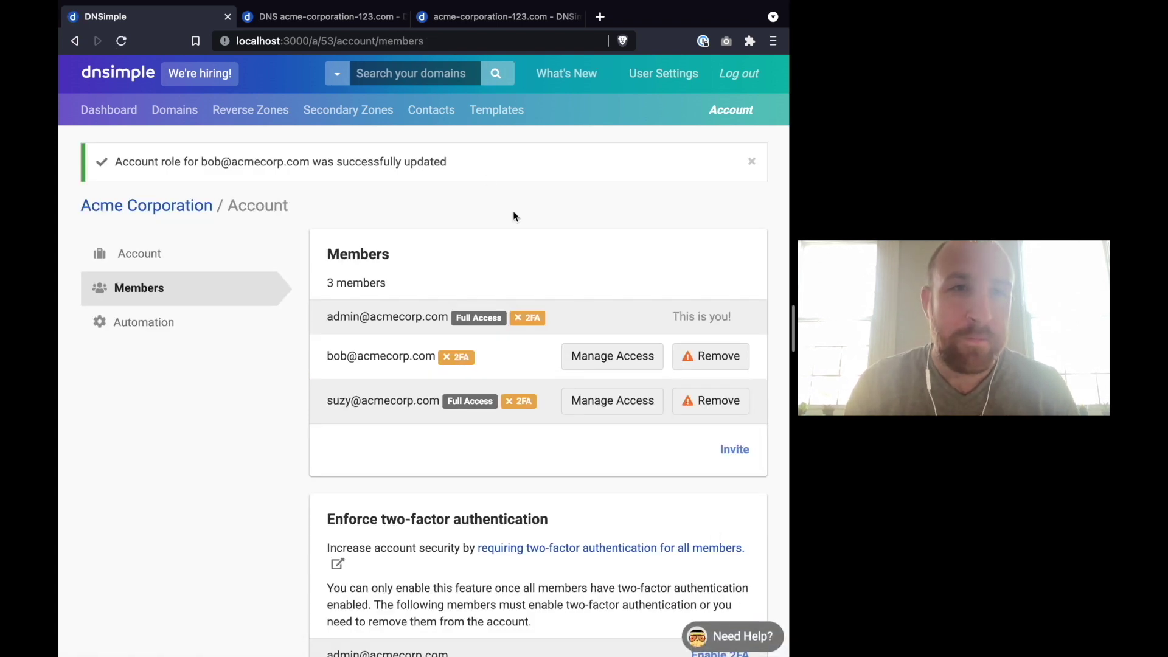
click(344, 21)
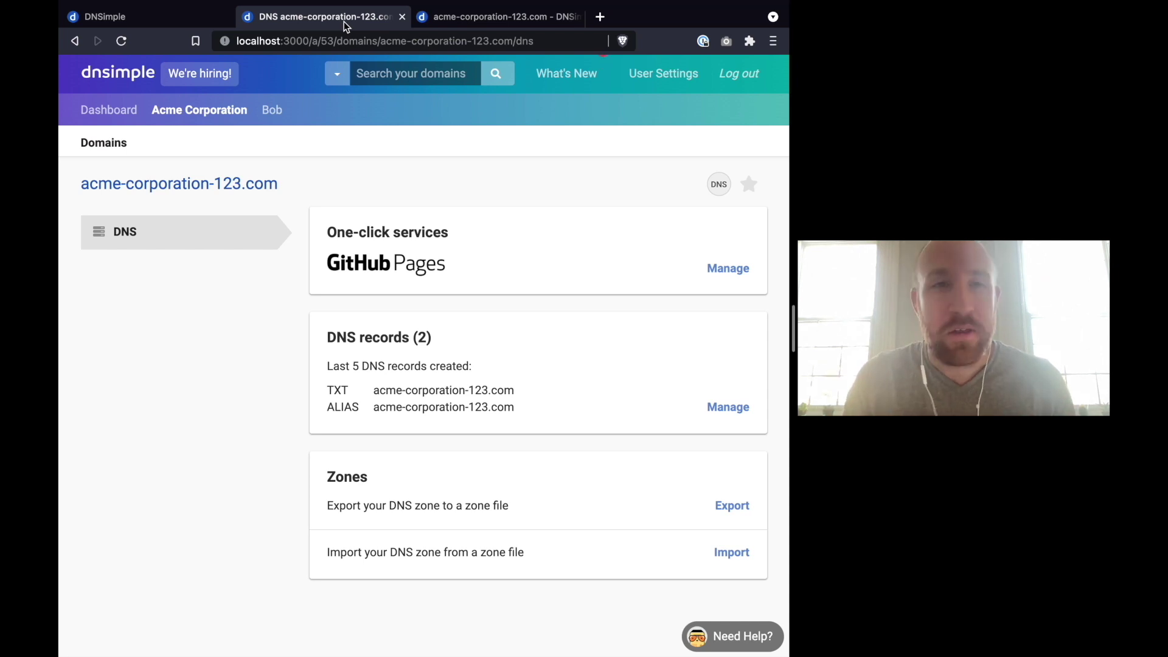
Leave the zone operator's DNS view and return to the account Members list.
click(185, 17)
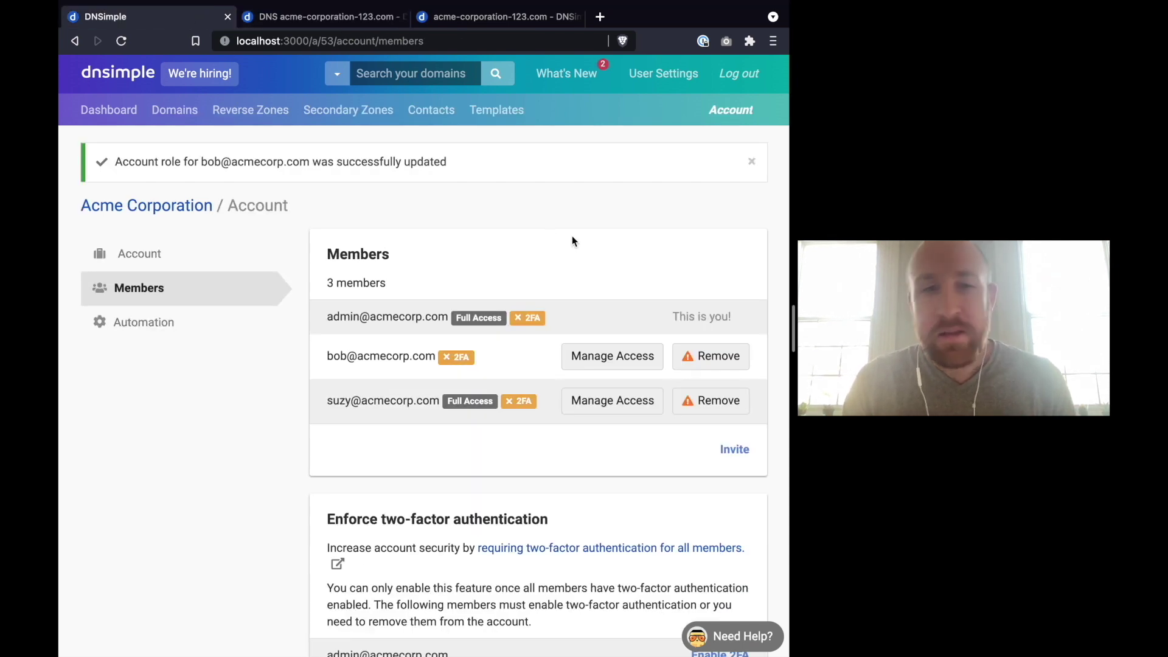
Give the third member limited access as Domain Manager on acme-corporation-123.com and save.
click(625, 409)
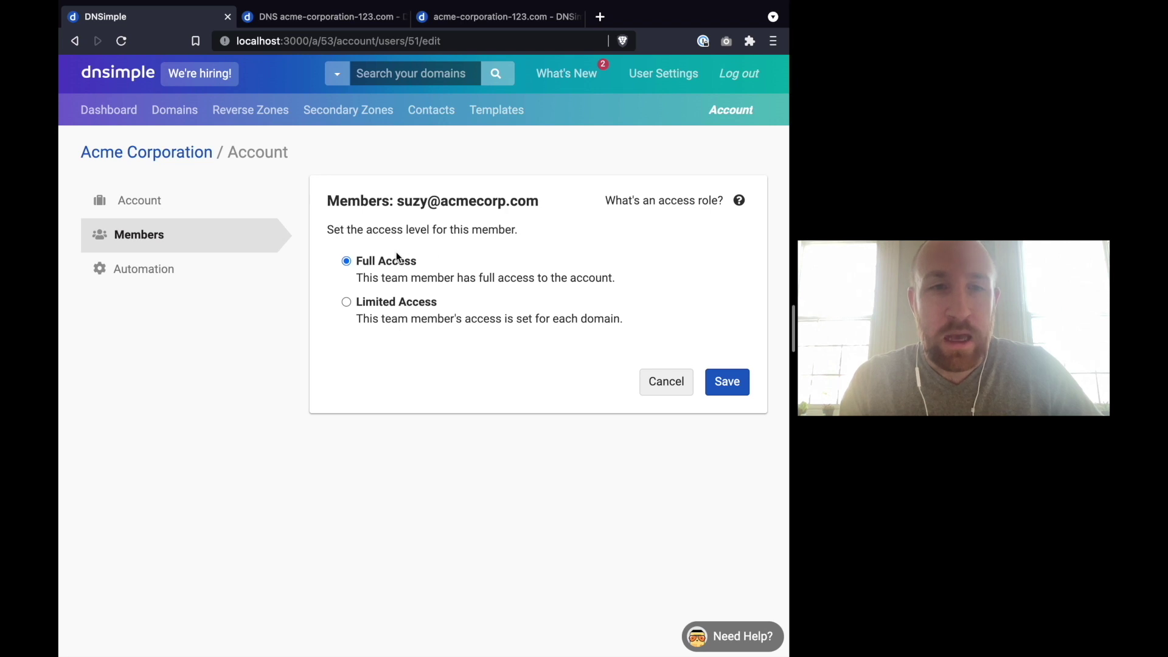
click(404, 302)
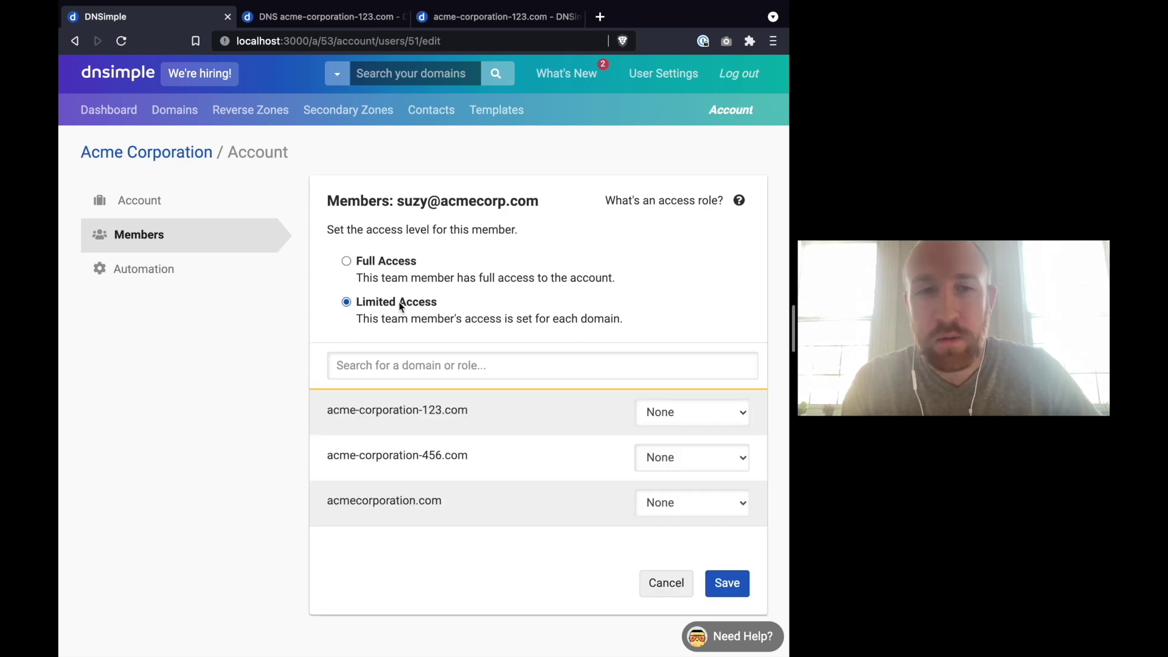
scroll(480, 317, down, 1)
scroll(481, 317, down, 2)
click(711, 328)
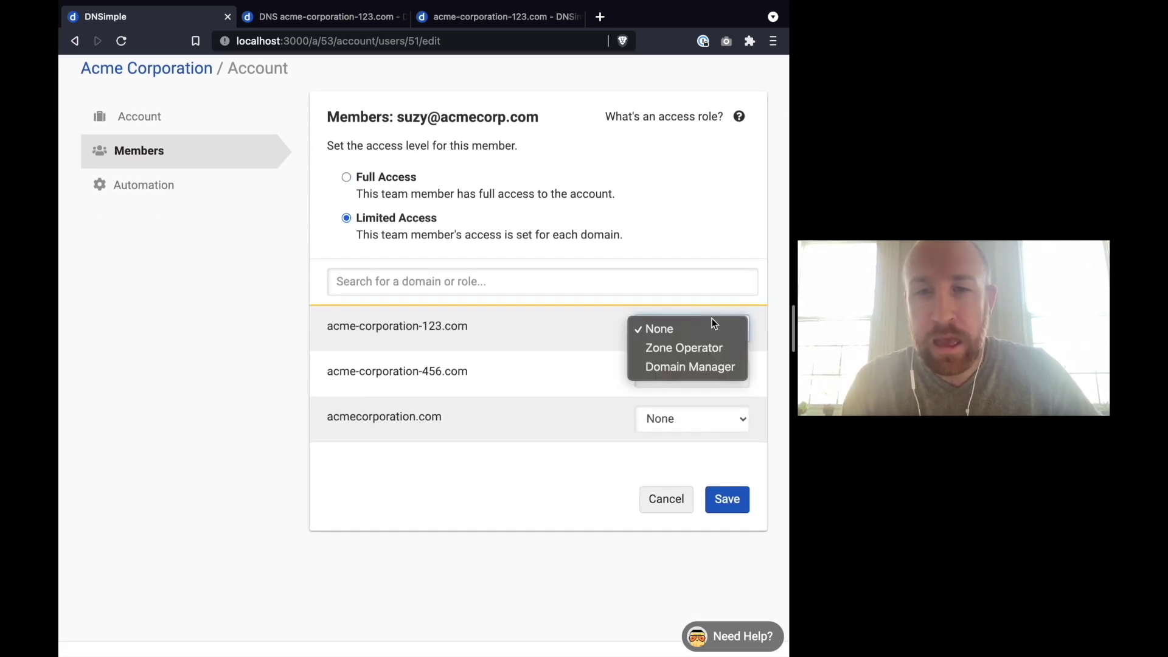
click(698, 368)
click(737, 502)
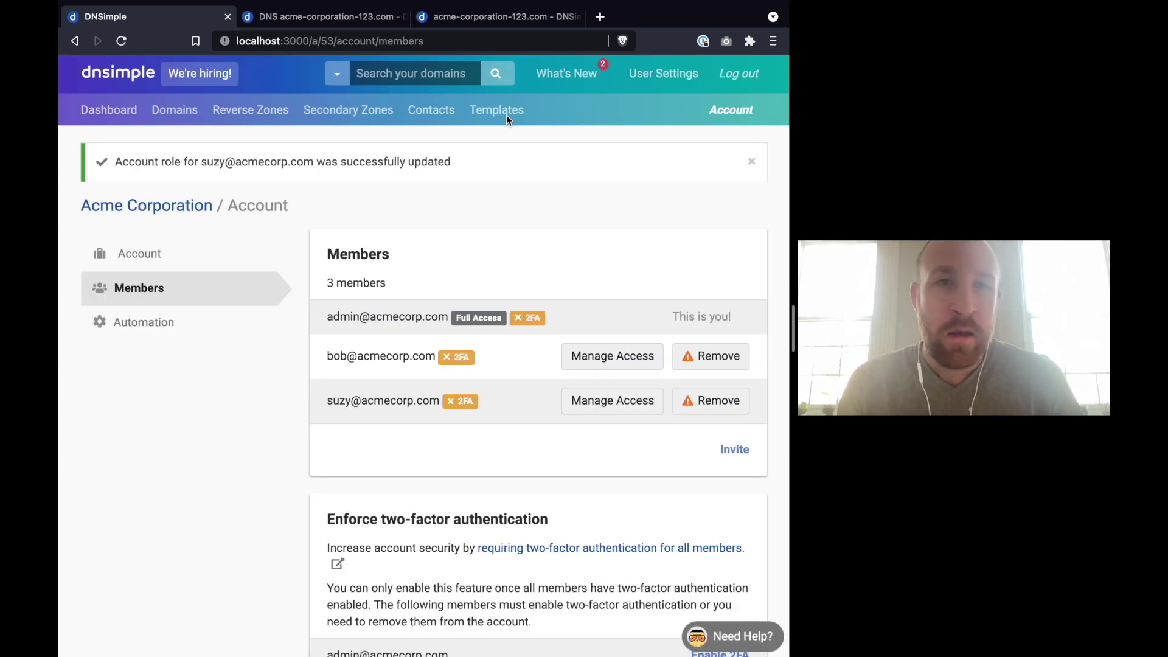
Review the domain manager's delegation, registration and contact view, then return to the admin's domain page.
click(498, 20)
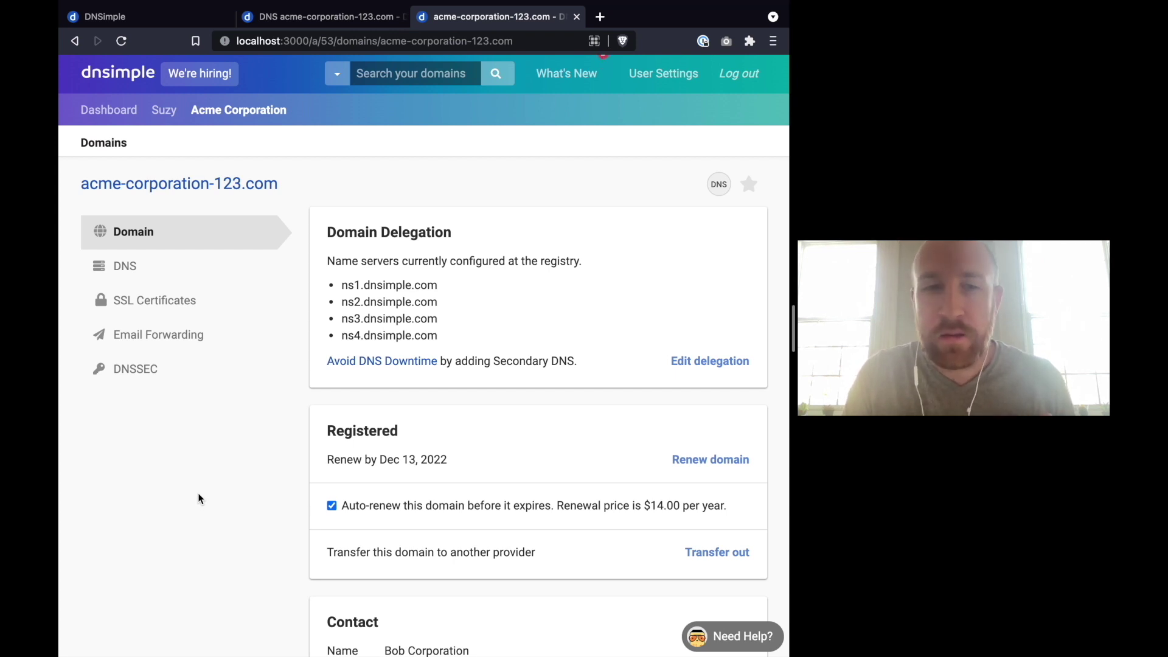
scroll(198, 494, down, 5)
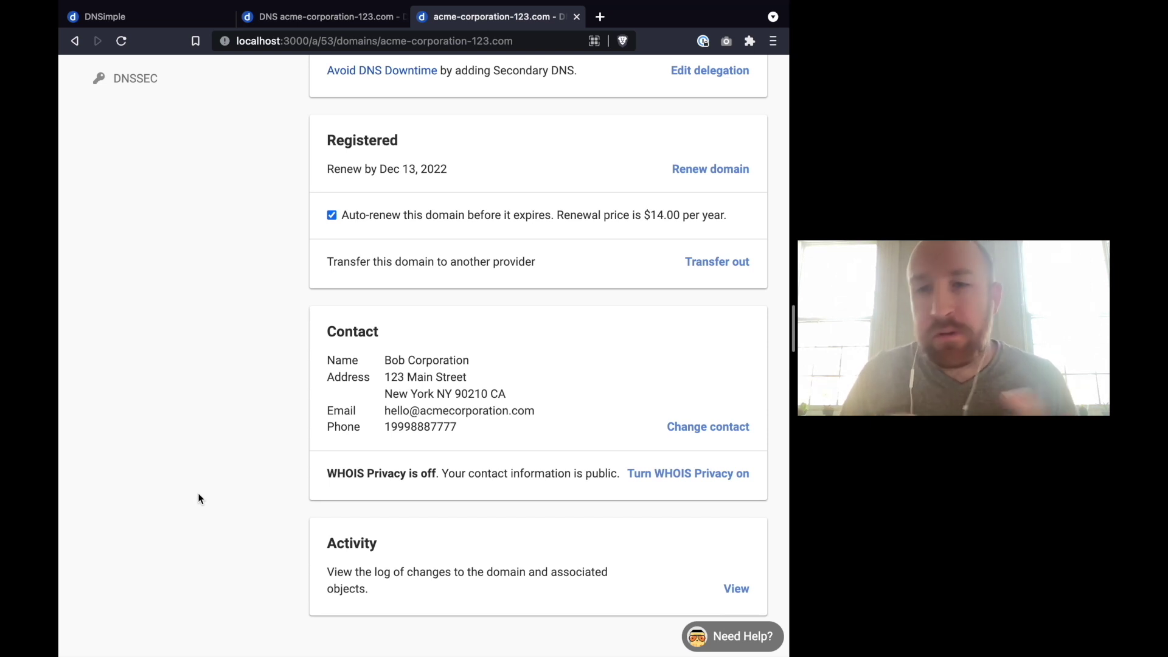
scroll(160, 413, up, 5)
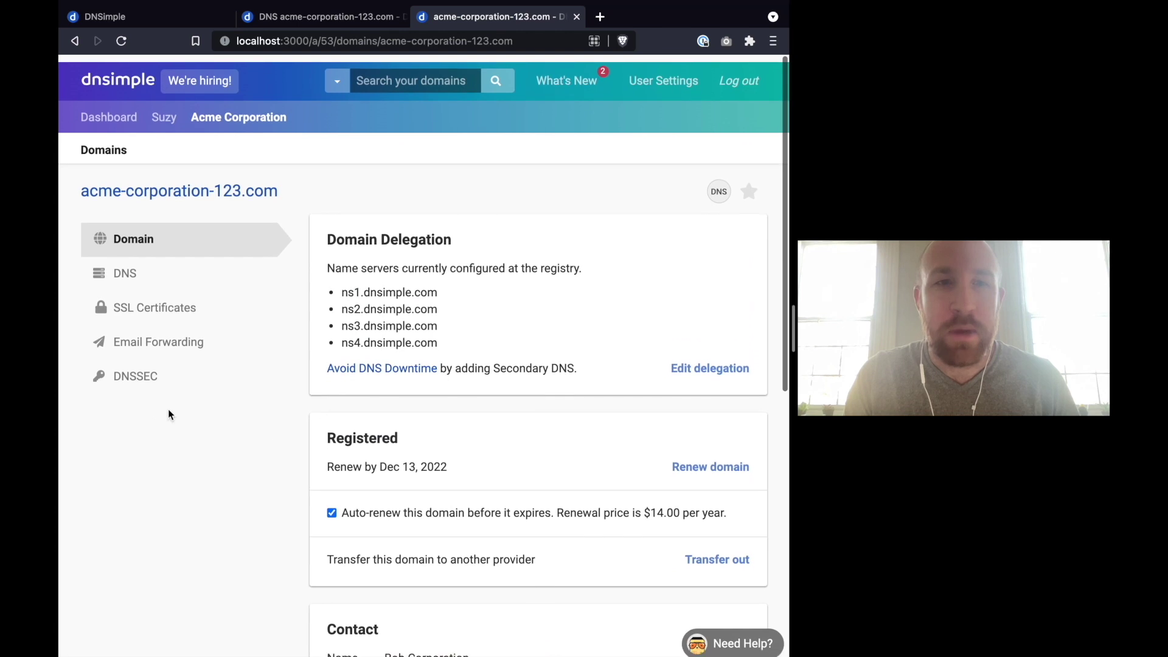
key(ctrl+Tab)
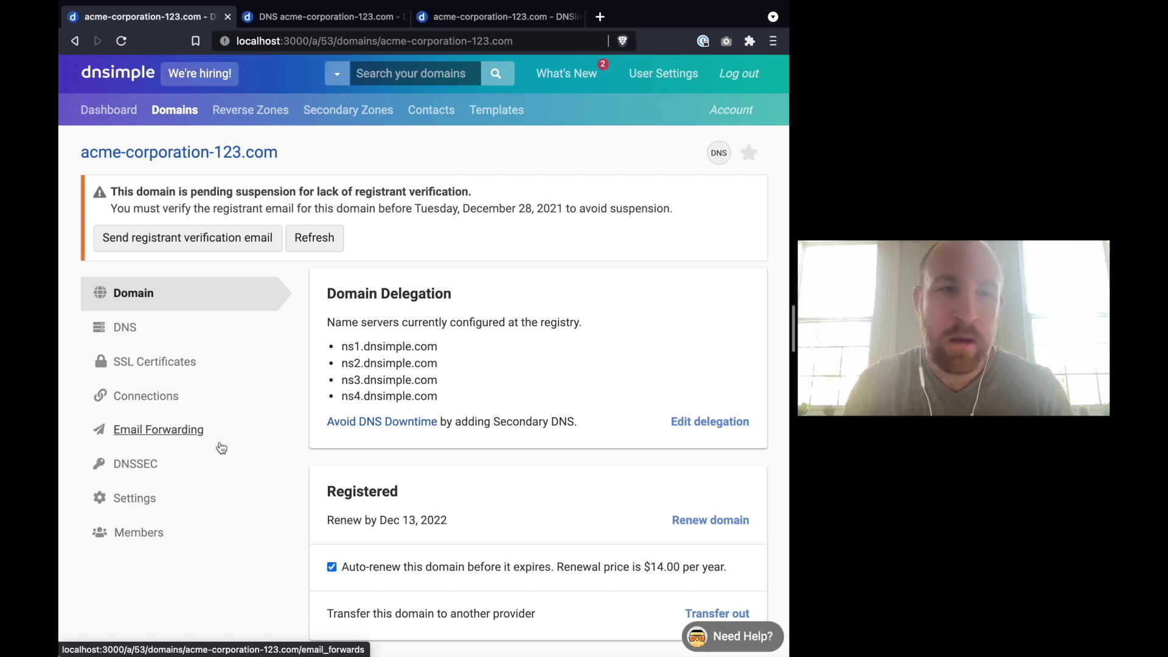
Show the domain's Members page: admin full access, suzy Domain Manager, bob Zone Operator.
click(156, 538)
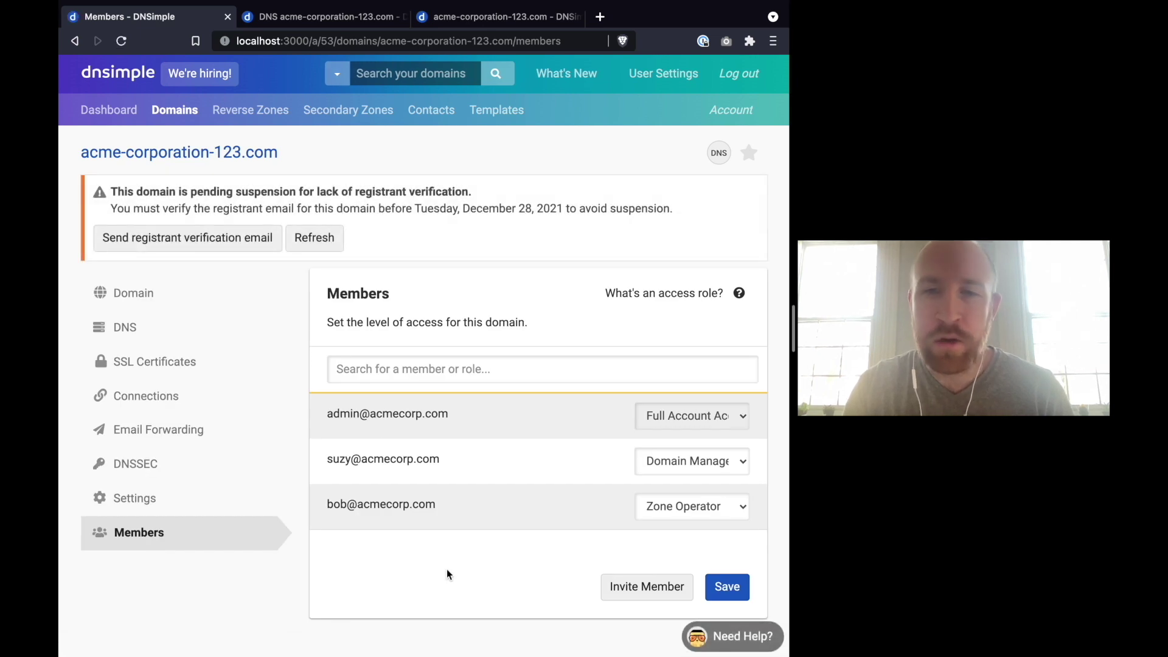